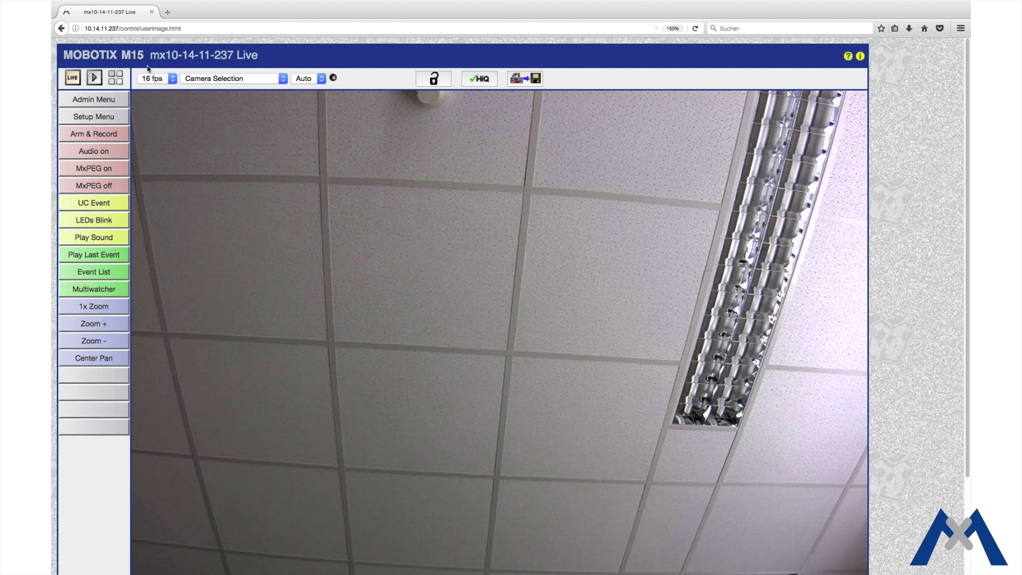
Connect the camera to its MxBus modules from the Admin Menu's Manage MxBus Modules page
click(99, 101)
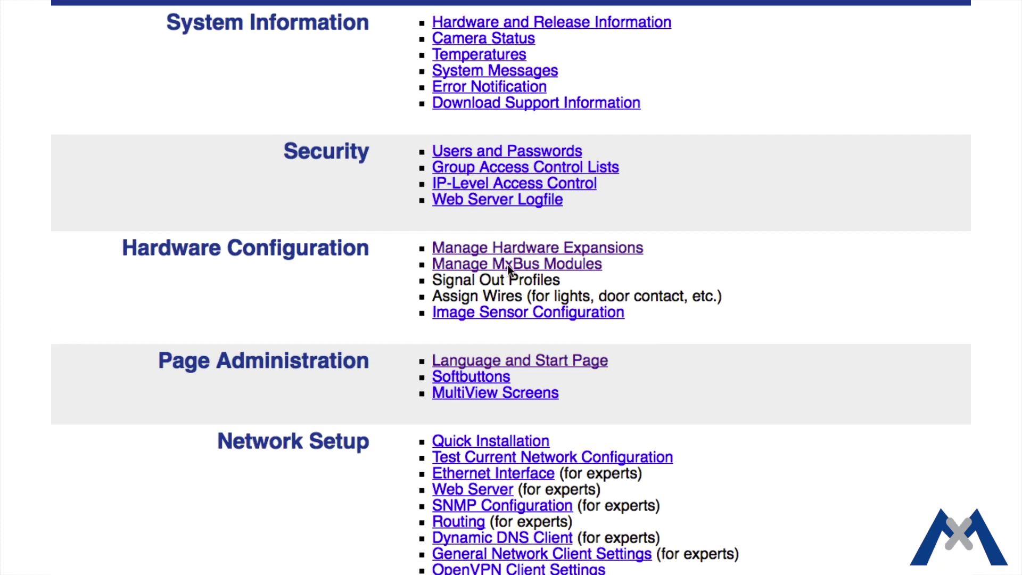
click(507, 264)
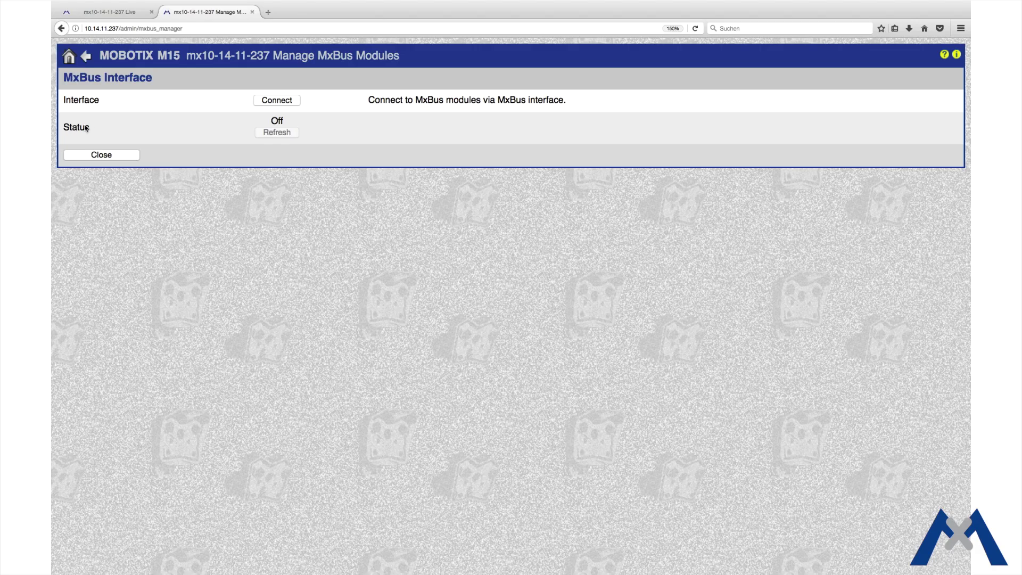
click(282, 103)
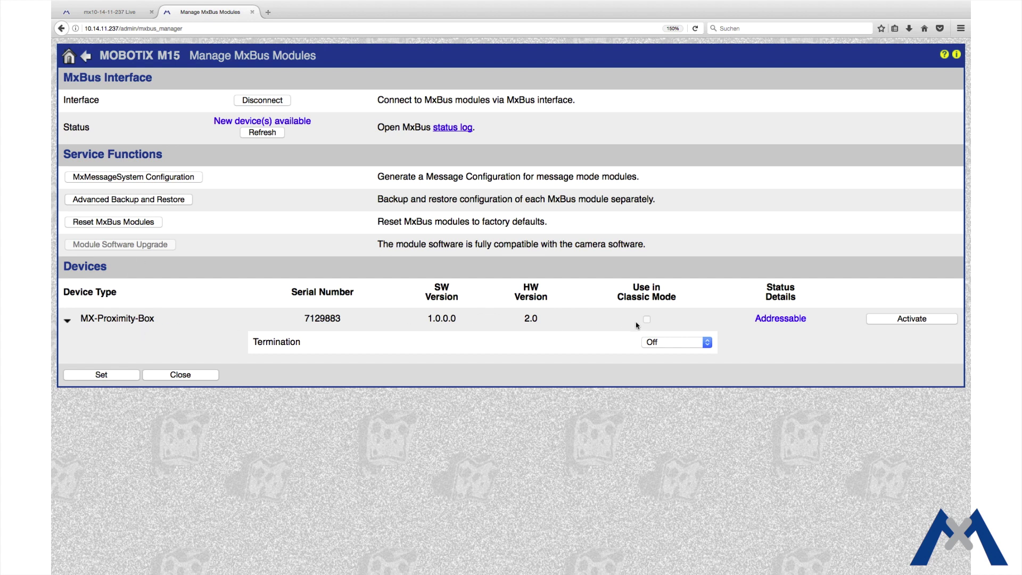
Activate the MX-Proximity-Box, then load the connected devices' configuration into MxMessageSystem Configuration
click(913, 321)
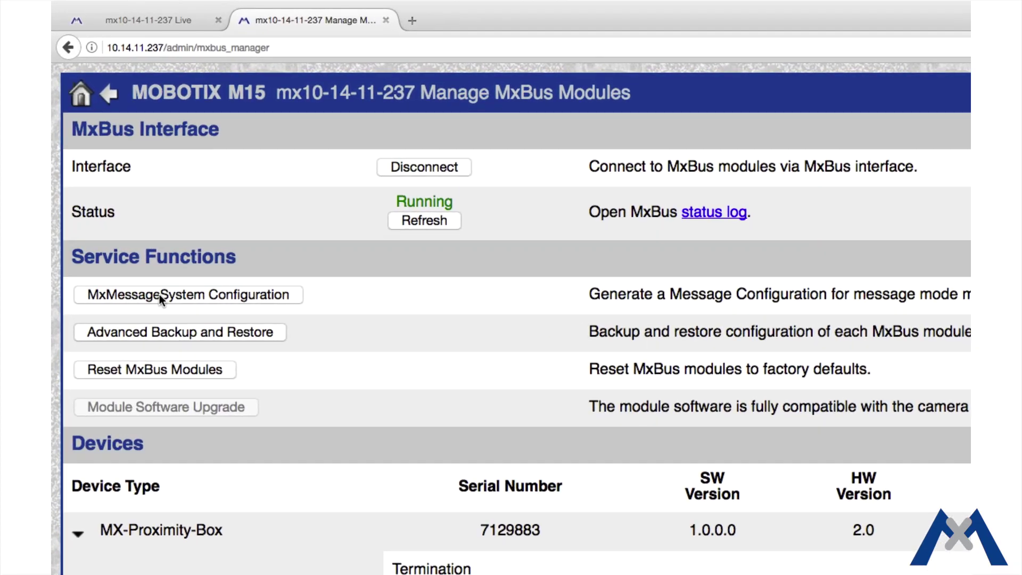
click(159, 295)
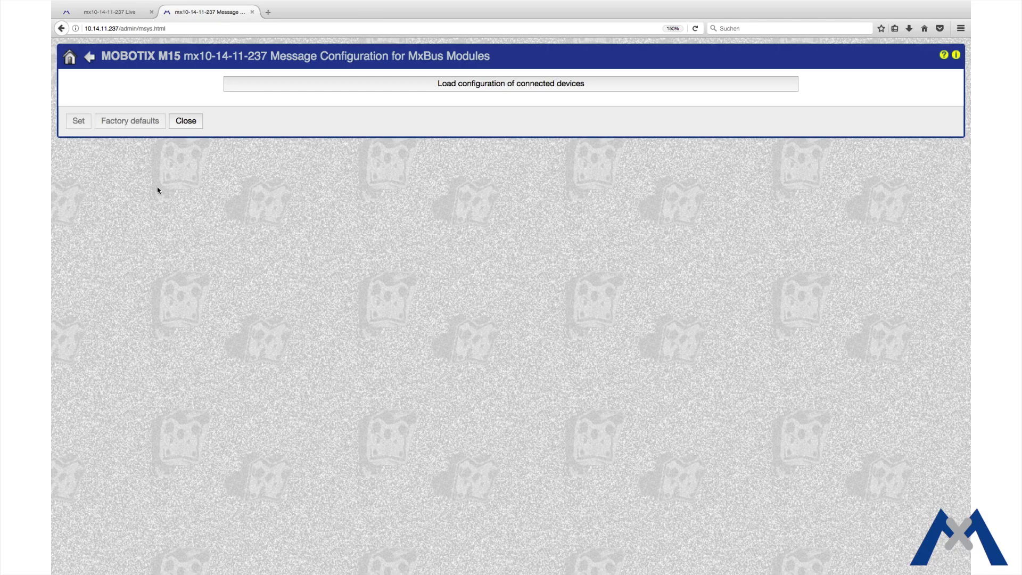
click(467, 85)
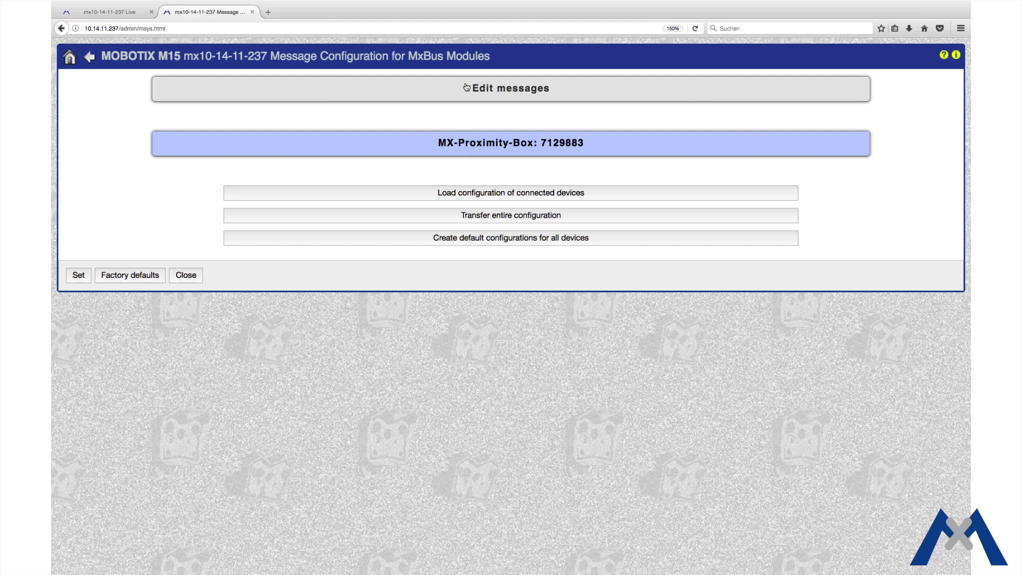
Add a new message named 'Approach' and save it by opening the MX-Proximity-Box section
click(466, 88)
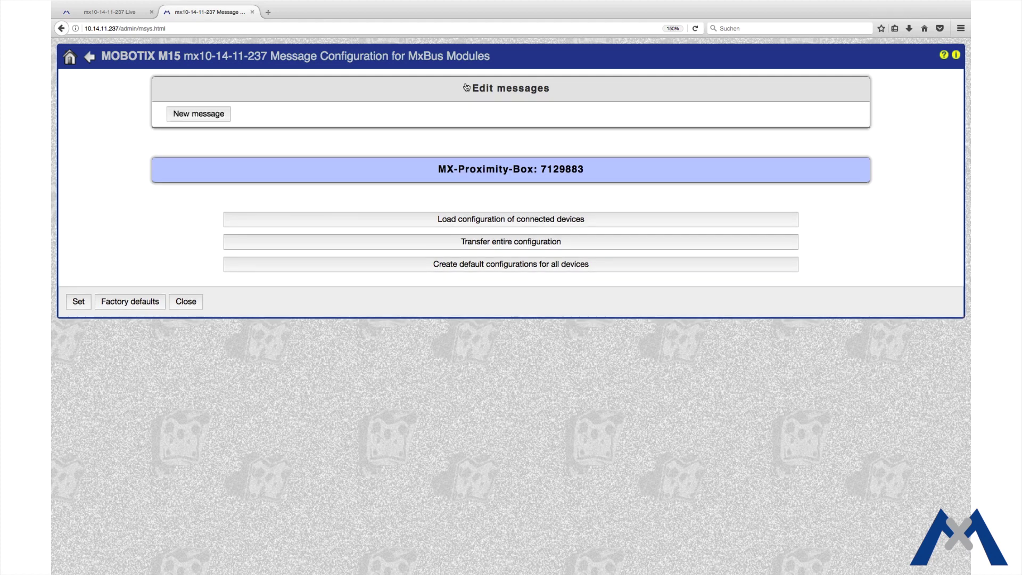
click(206, 116)
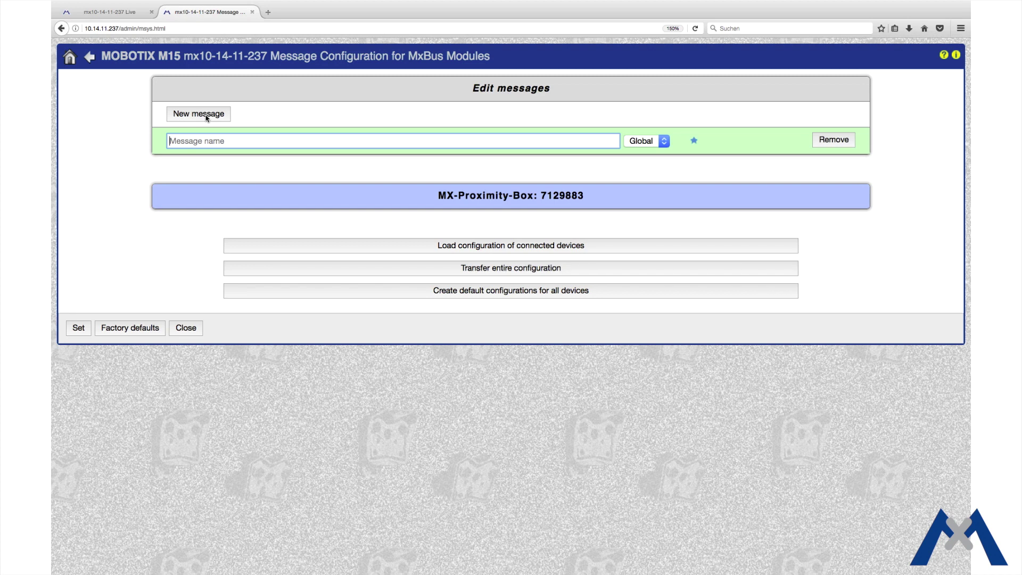
text(Approach)
click(318, 204)
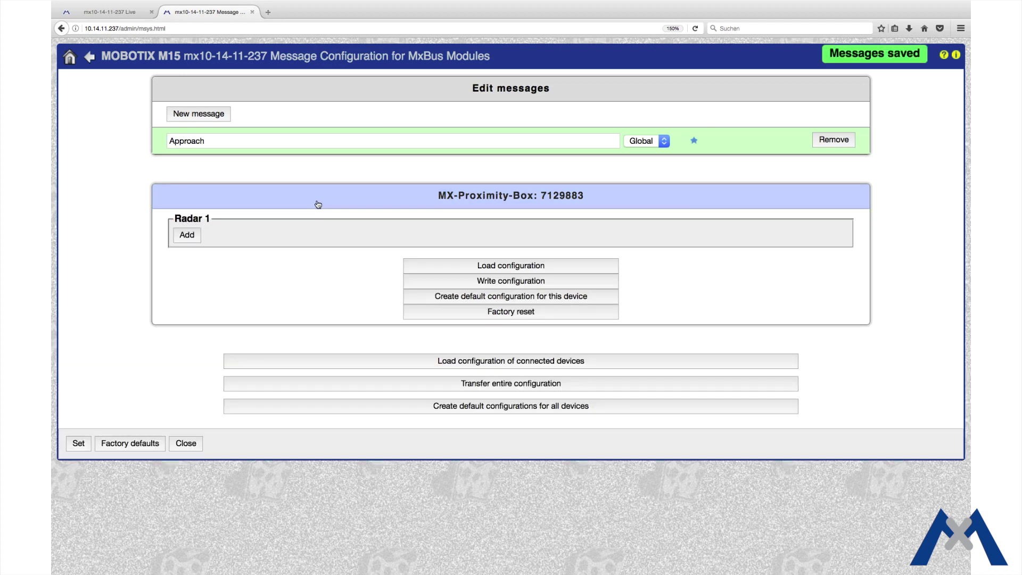
Add a Radar 1 message with recurrence 30 and the Approaching detection profile
click(190, 237)
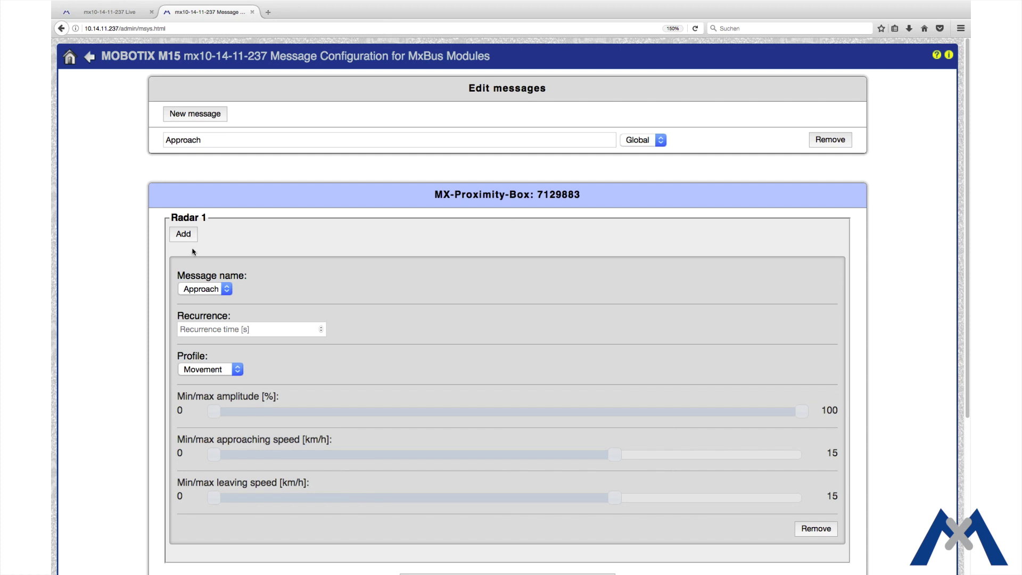
click(198, 329)
text(30)
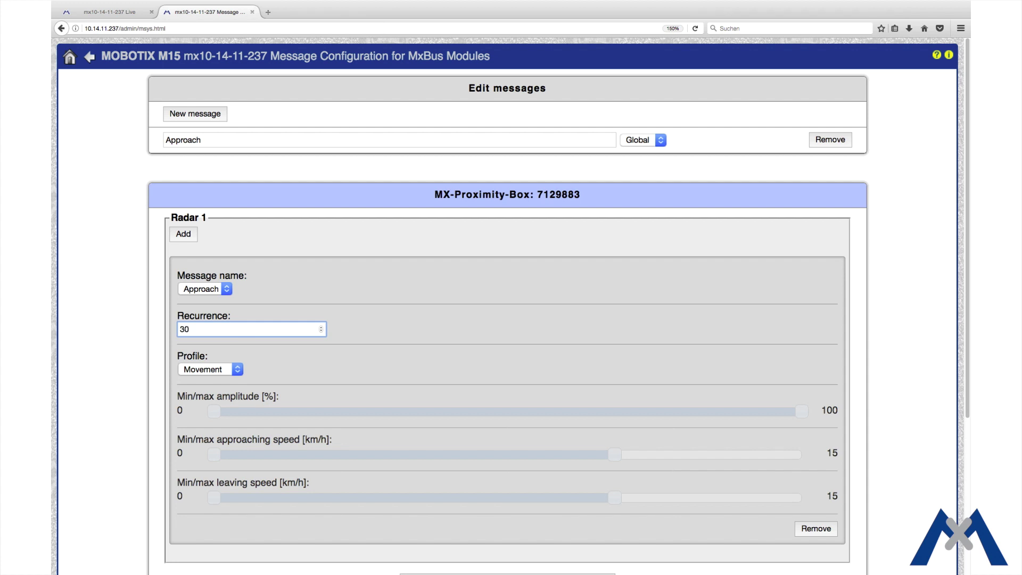
click(222, 371)
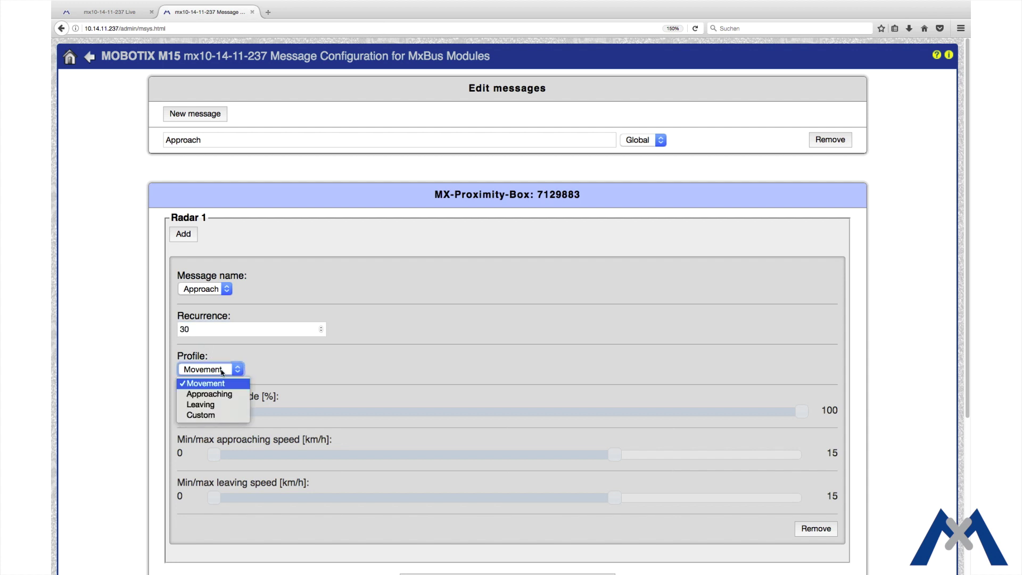
click(218, 394)
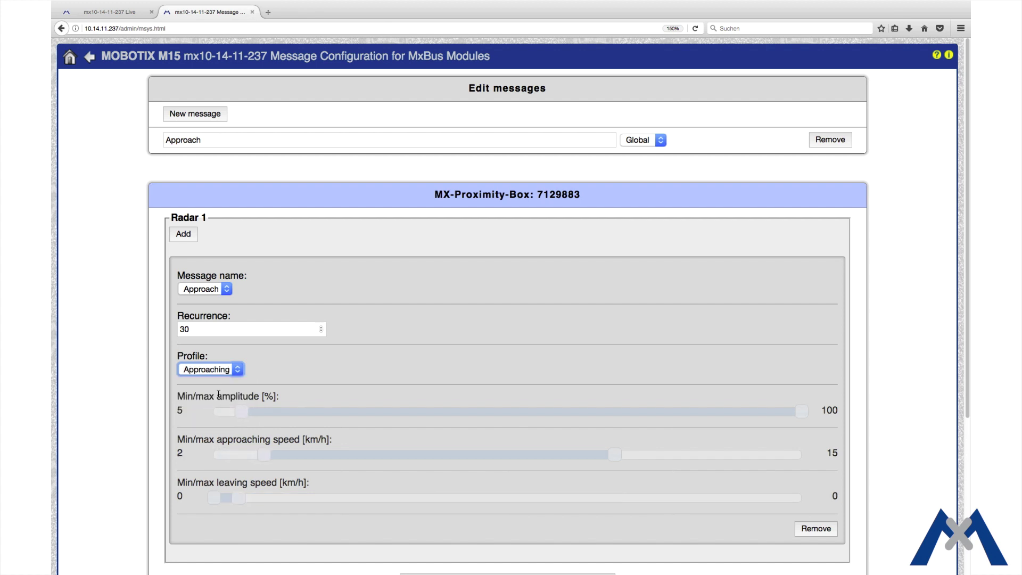
scroll(219, 395, down, 5)
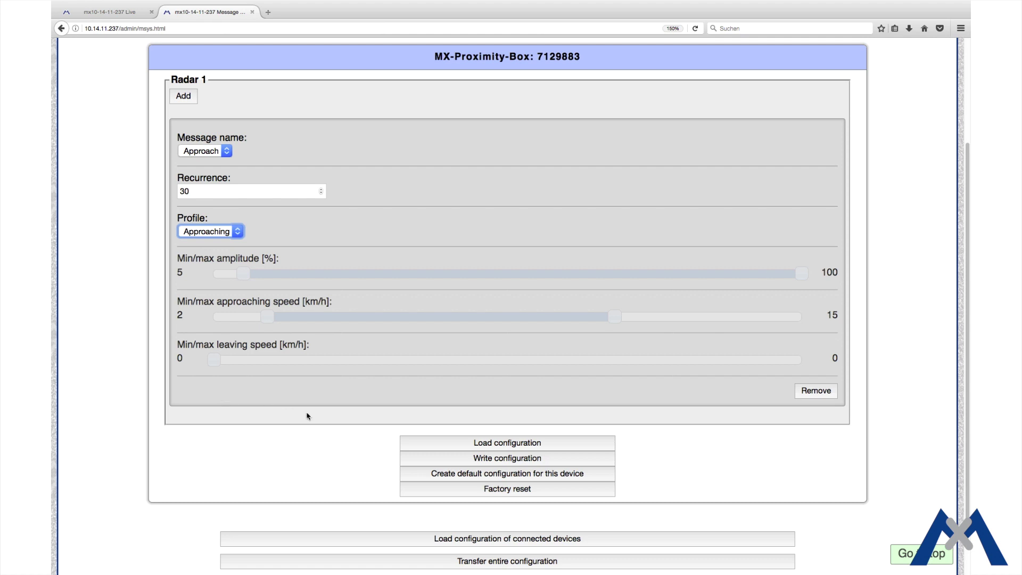
Write the radar settings to the MX-Proximity-Box, reload them, save with Set, and close
click(504, 460)
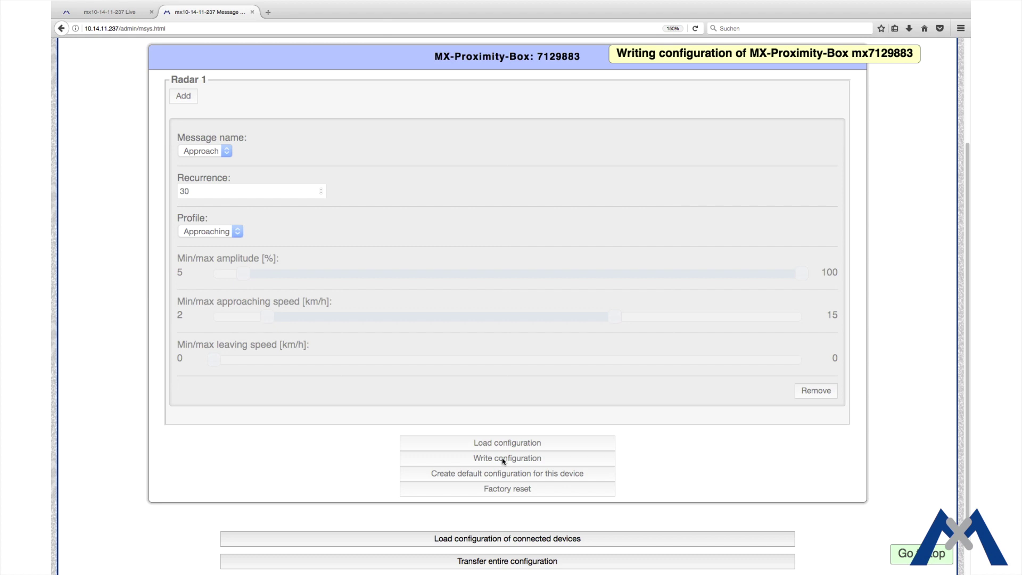
scroll(504, 461, down, 3)
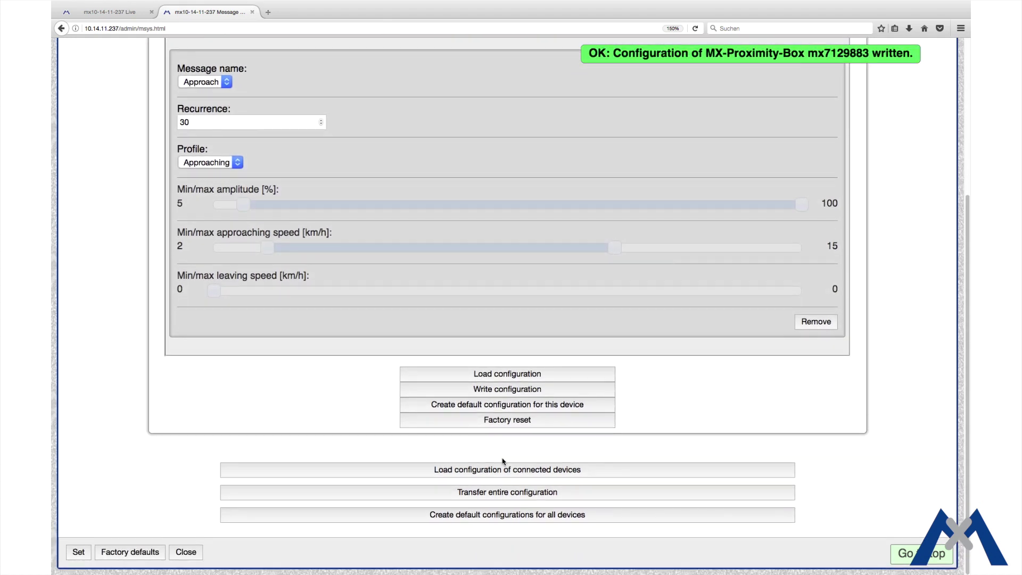
click(505, 471)
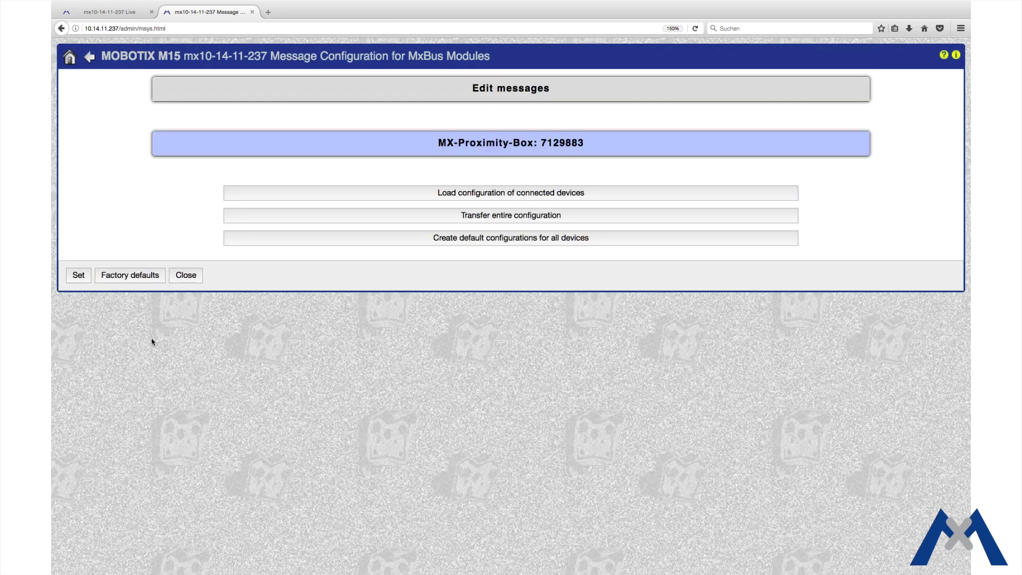
click(78, 277)
click(189, 283)
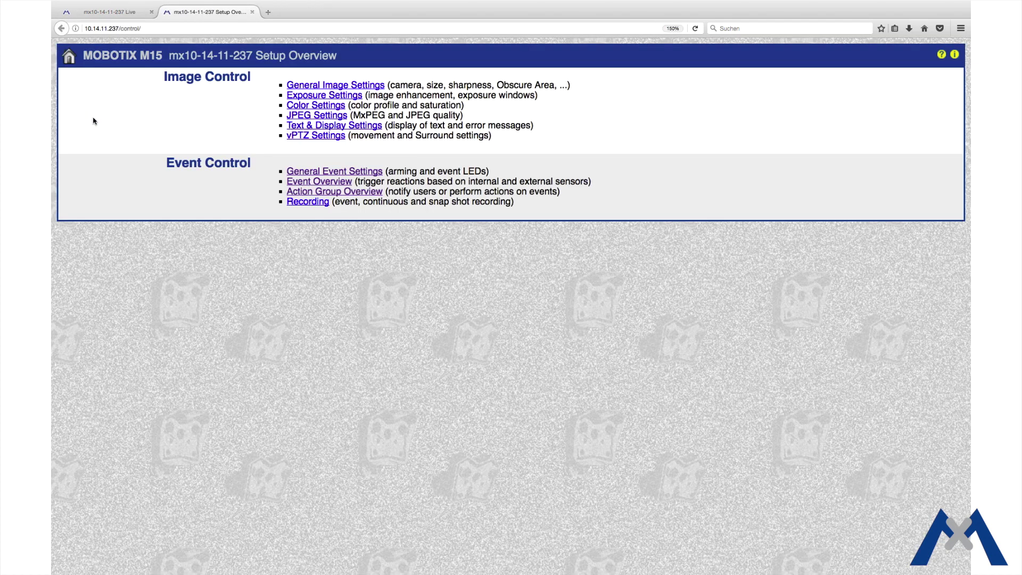
Create an MxMessageSystem message event 'Approach' triggered by message name 'Approach', and apply it
click(320, 182)
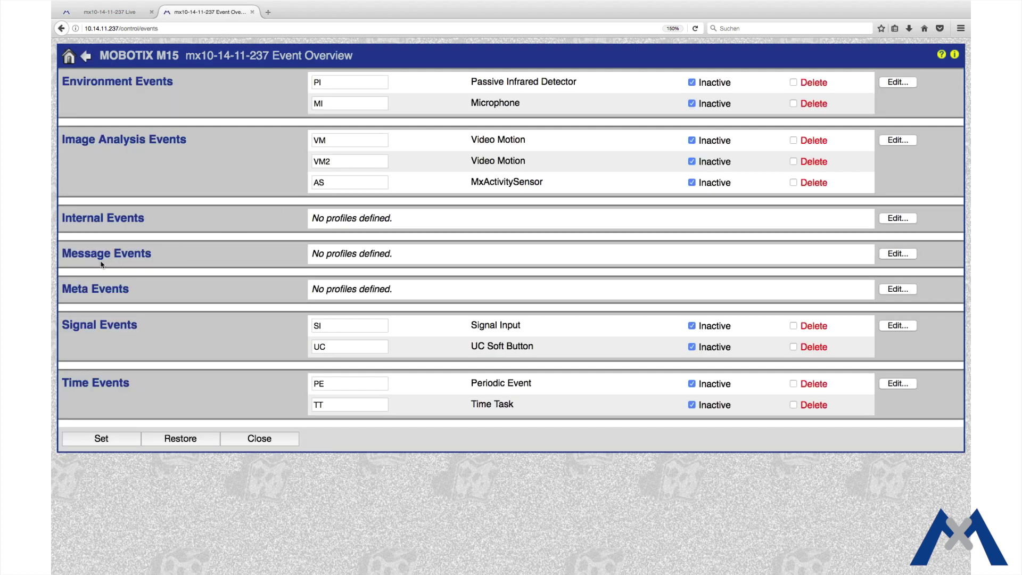
click(894, 255)
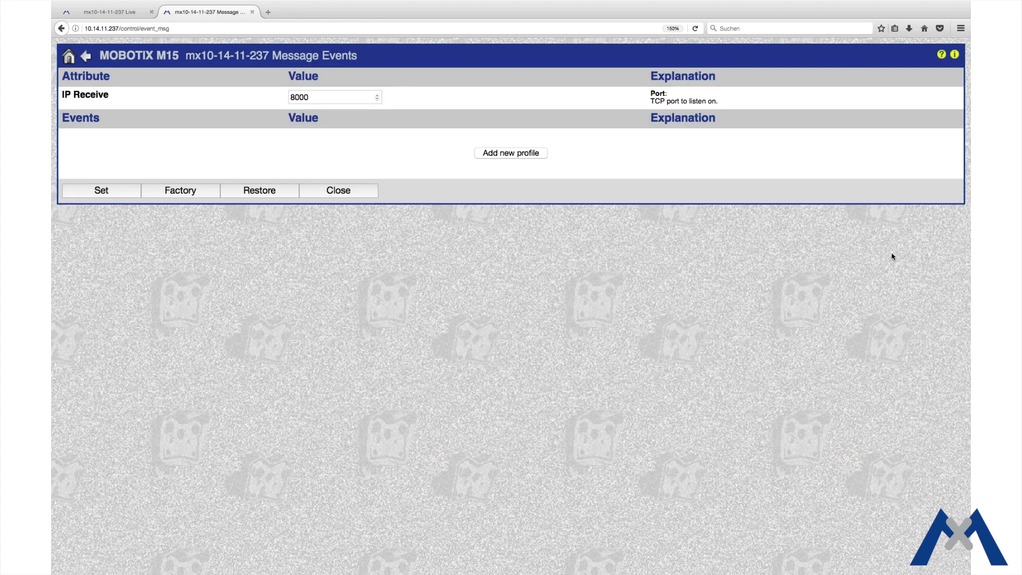
click(513, 156)
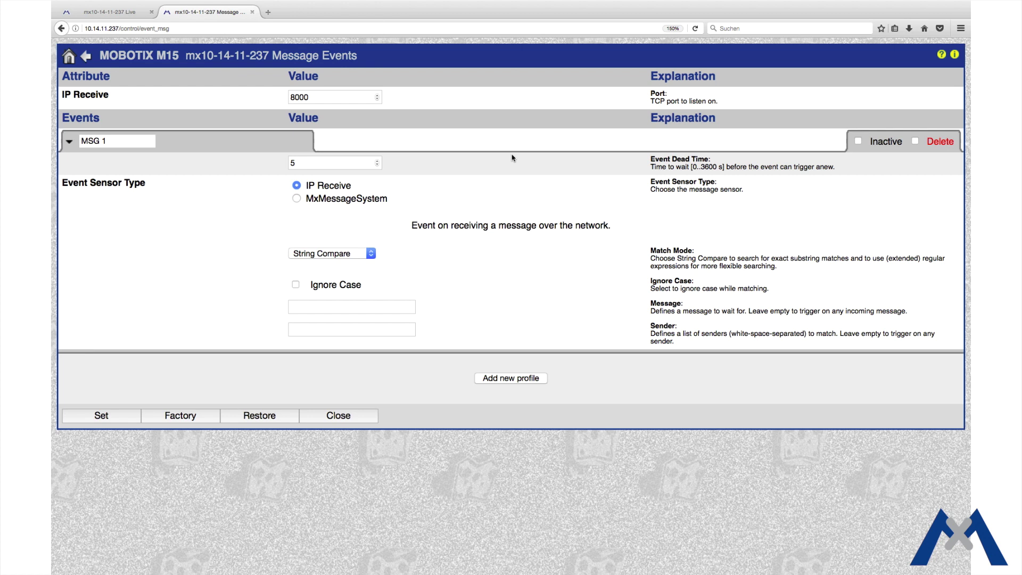
click(297, 198)
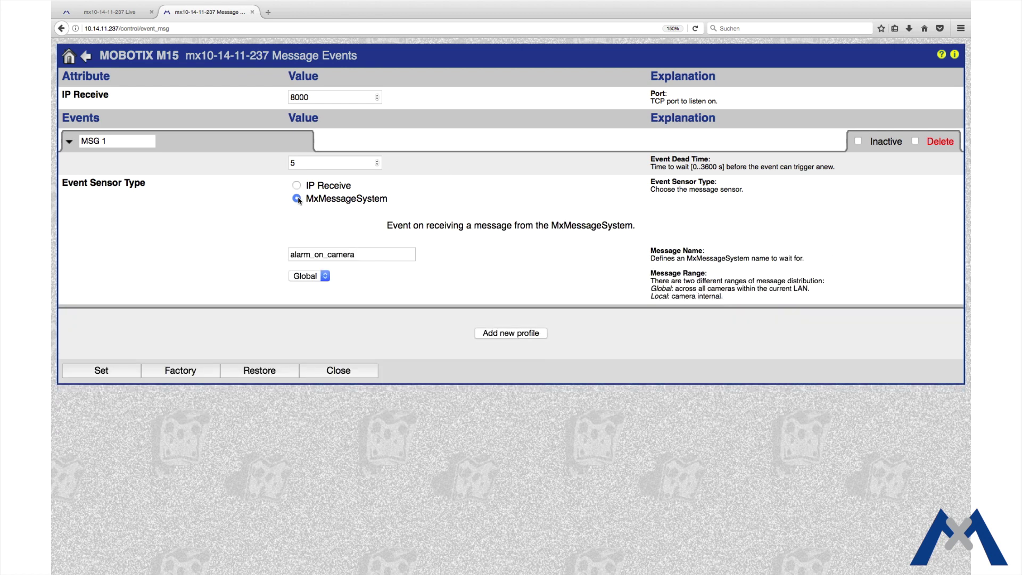
drag(373, 256, 287, 257)
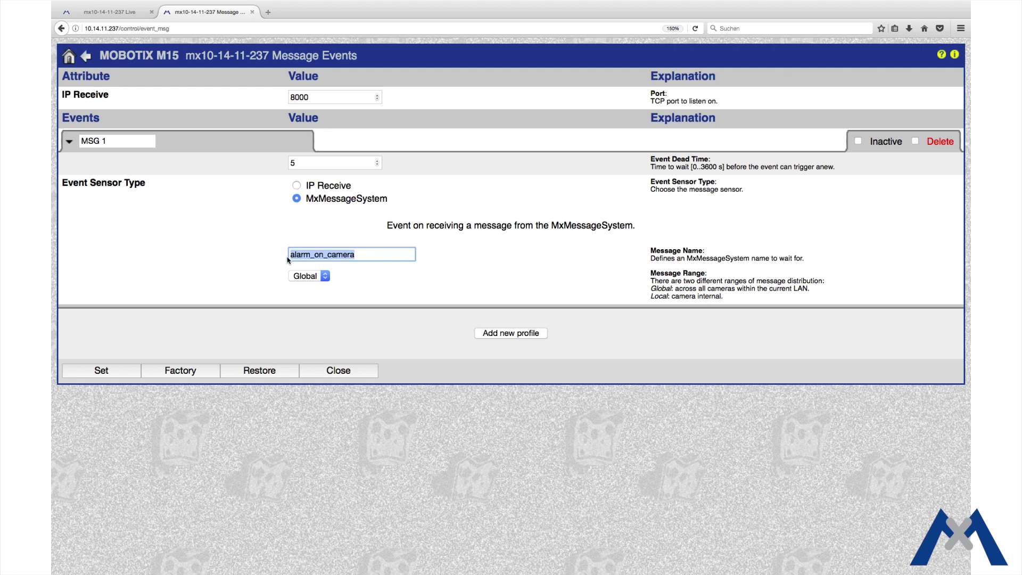
text(Approac)
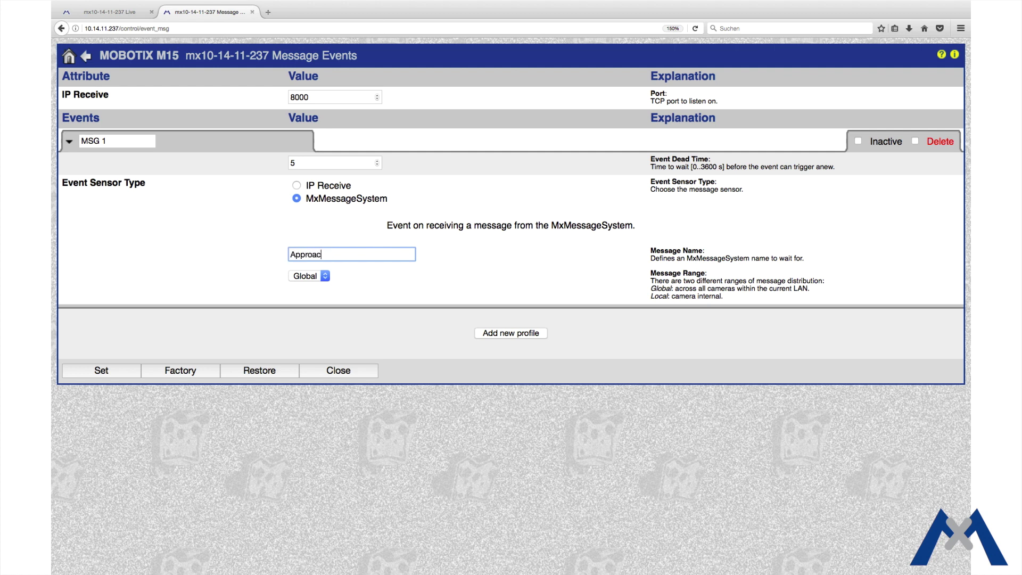
text(h)
drag(124, 144, 81, 143)
text(A)
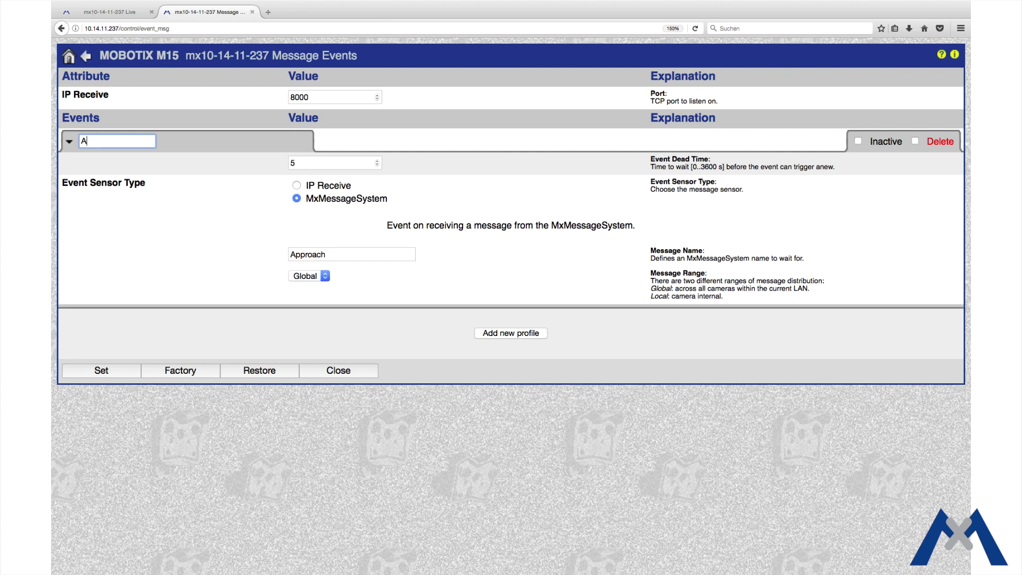
text(pproach)
click(106, 375)
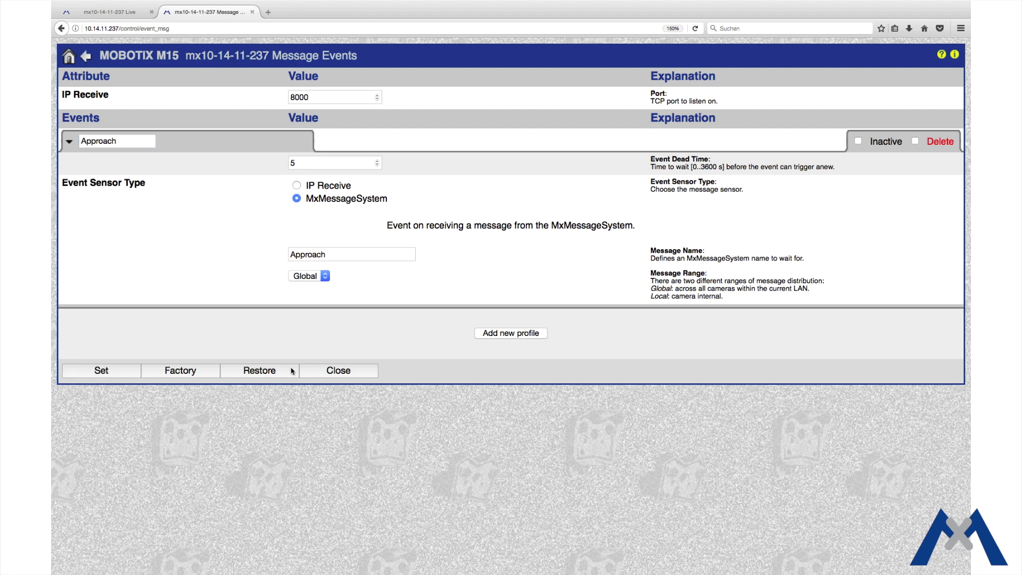
click(334, 374)
Store the configuration permanently, then create action group New_1 and open it for editing
click(595, 250)
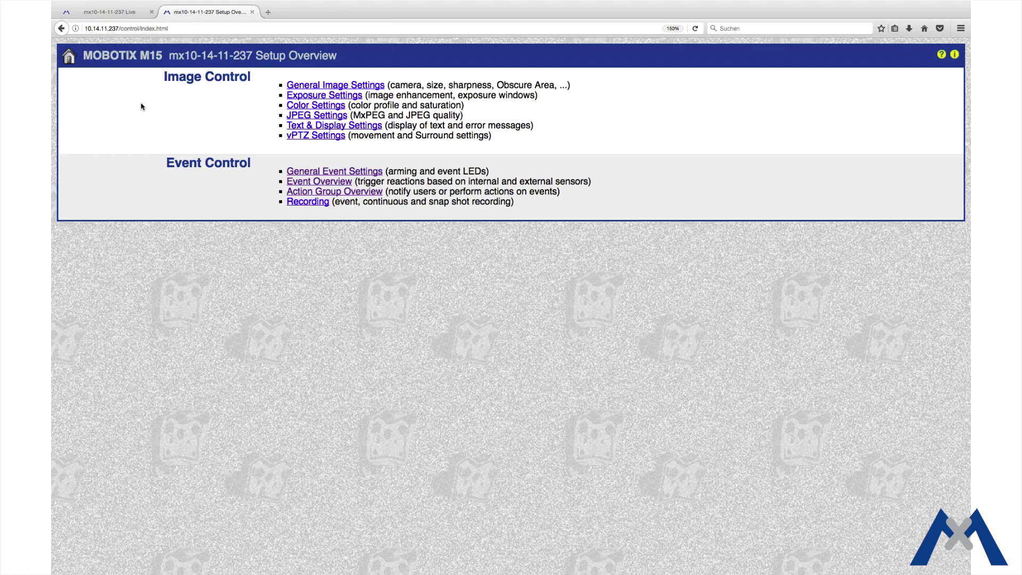
click(331, 192)
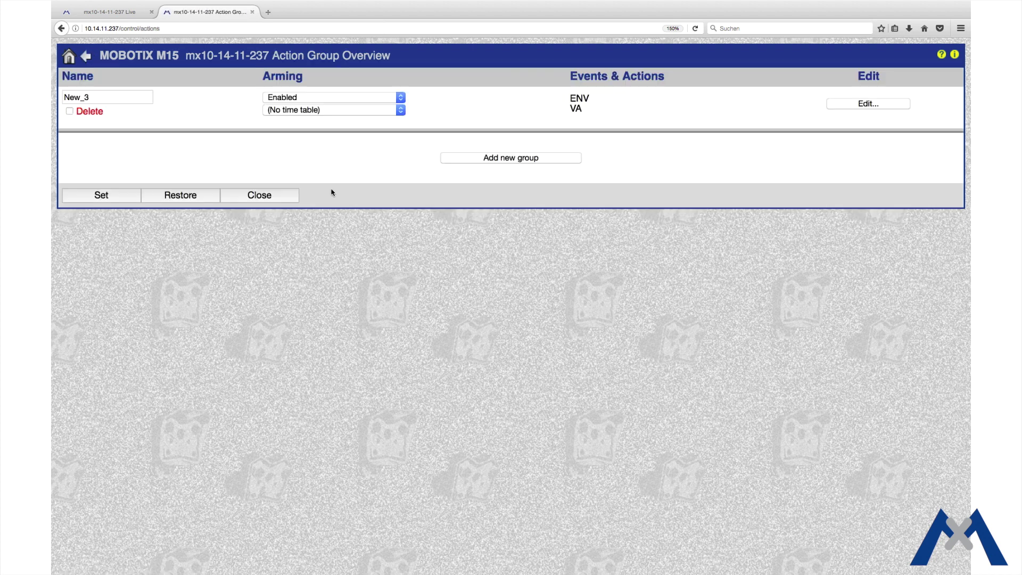
click(505, 160)
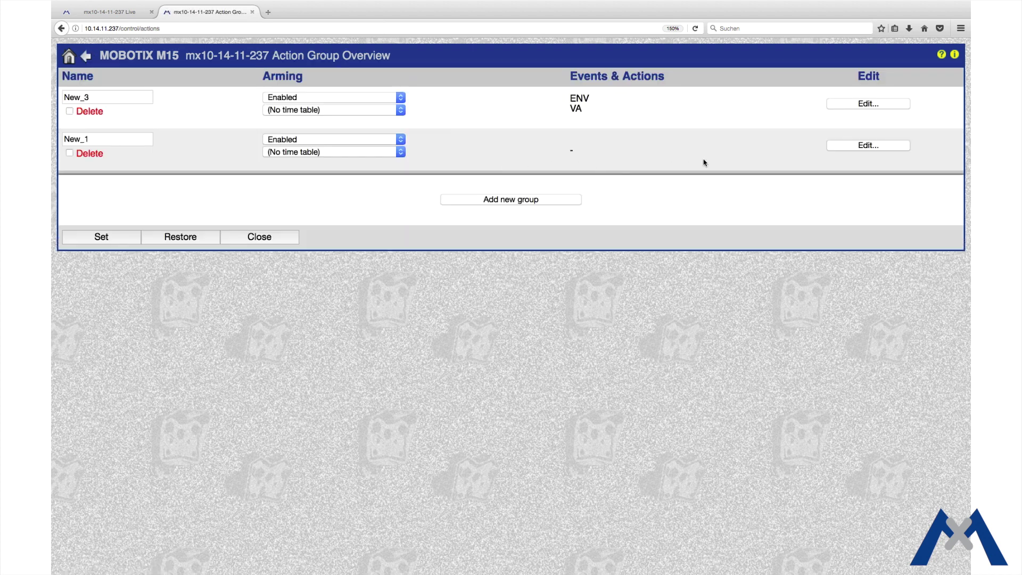
click(856, 150)
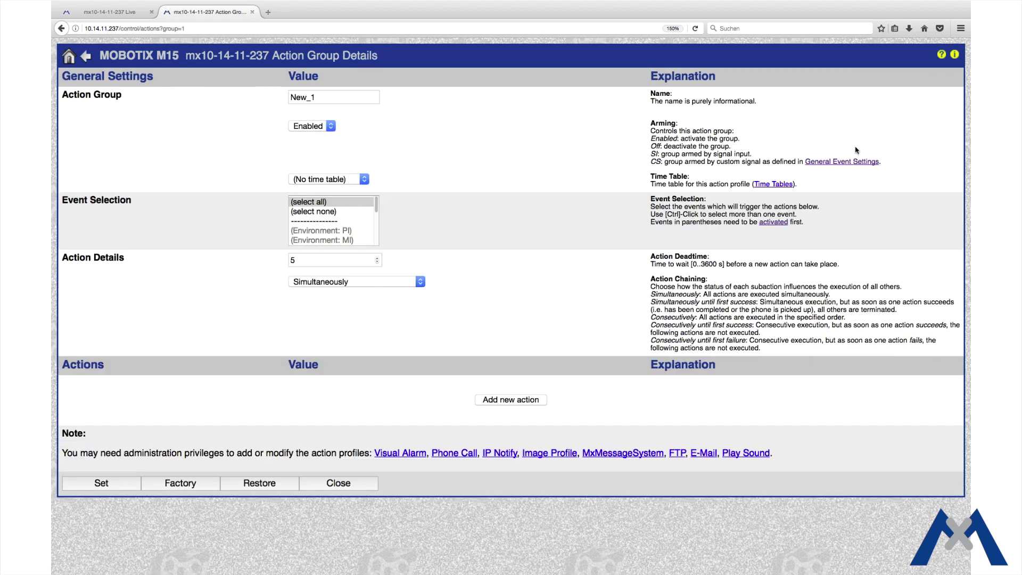
Rename the action group to 'Approach' and select Message: Approach as its triggering event
drag(340, 96, 276, 94)
text(Approach)
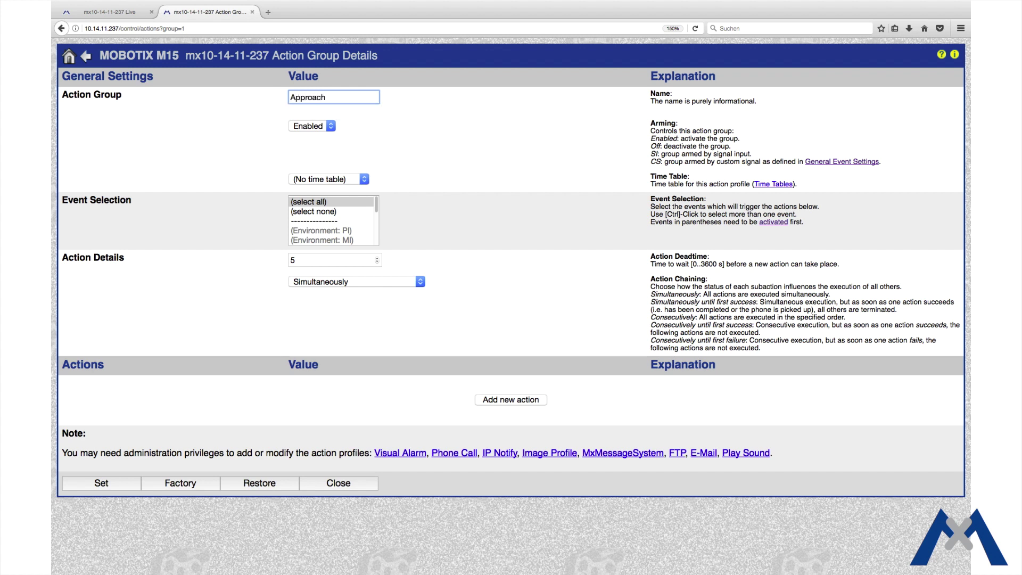
drag(376, 206, 376, 233)
click(327, 219)
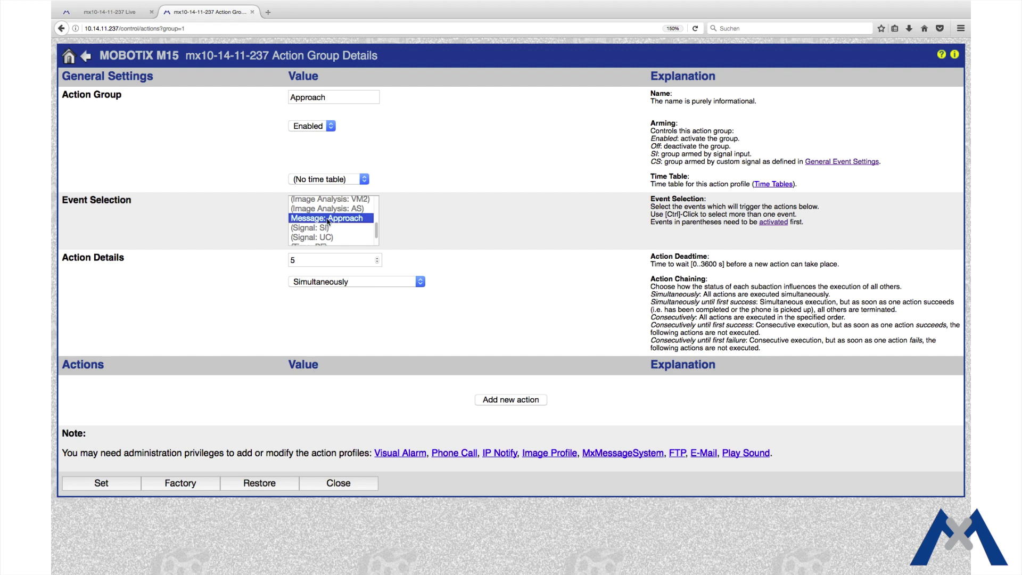
Add an action that plays Play Sound: StandardSounds and apply the group settings
click(510, 401)
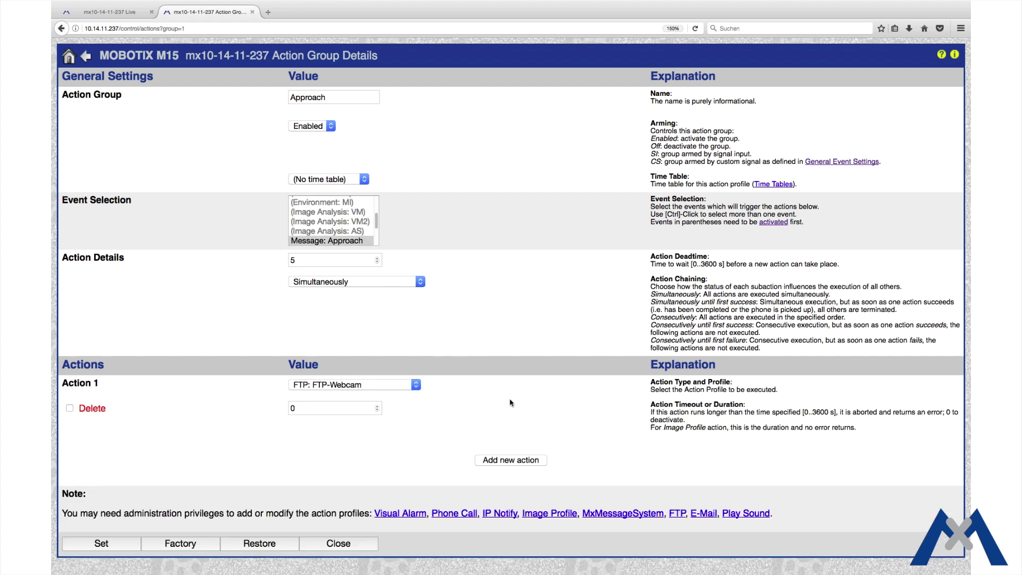
click(411, 385)
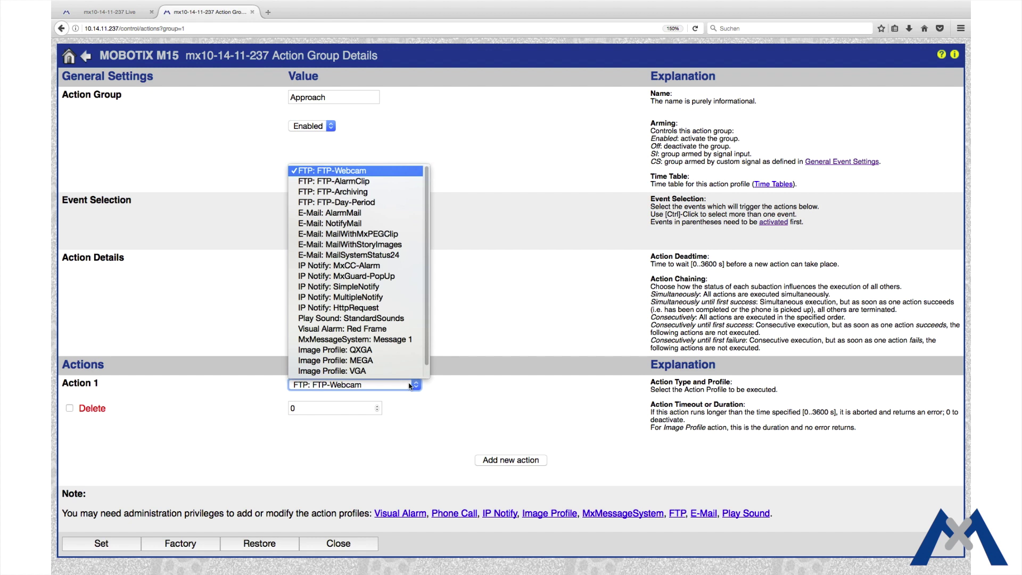
click(381, 319)
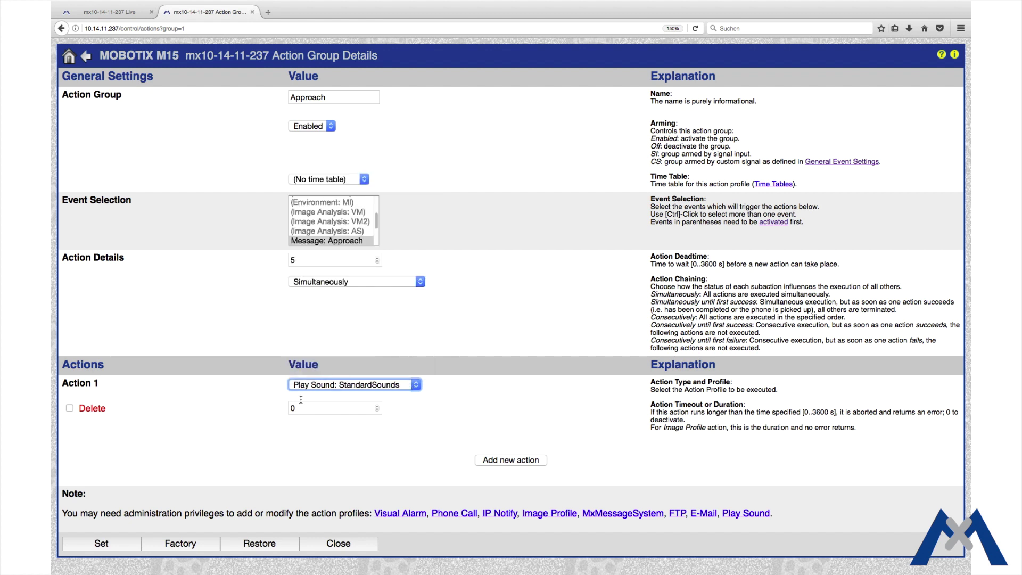
click(101, 548)
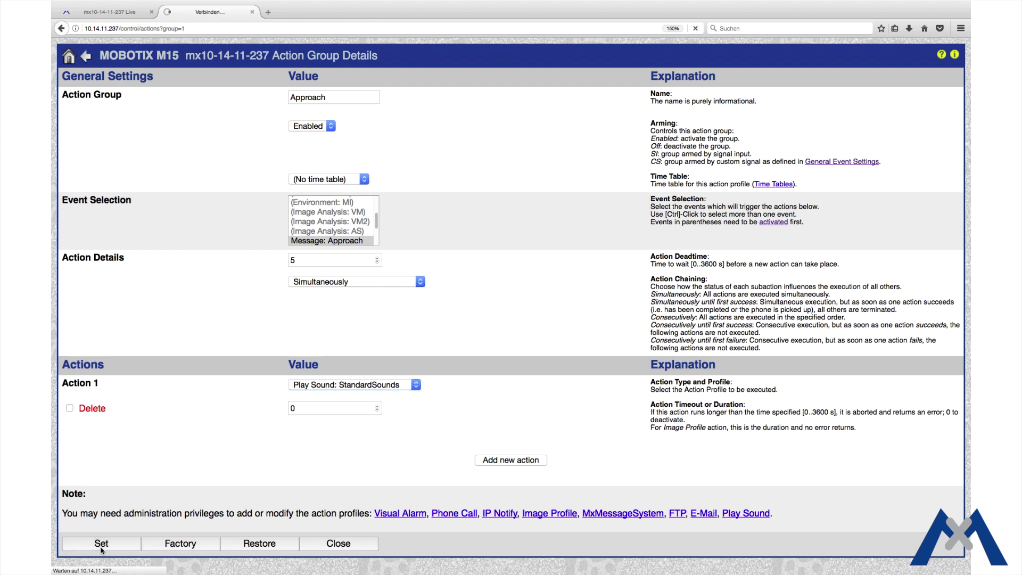